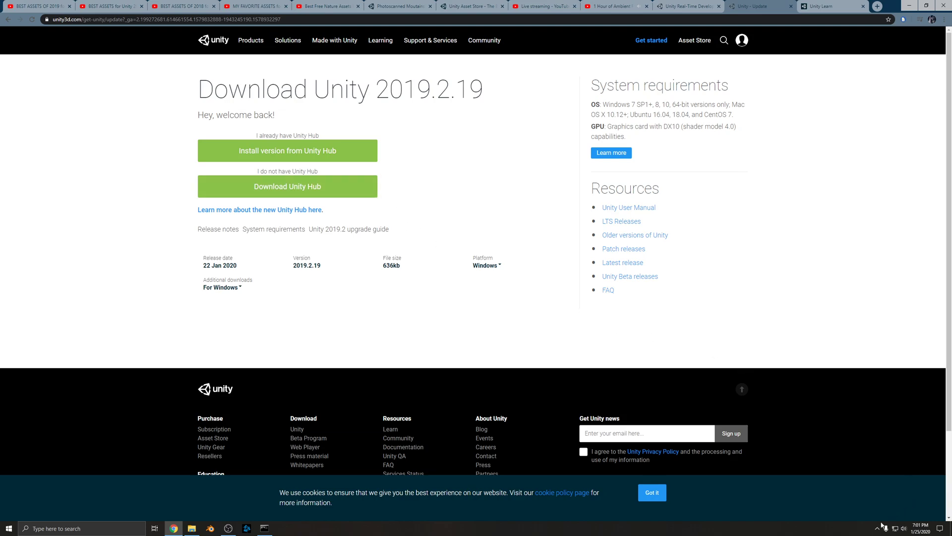
Open Unity Hub from the tray and check Installs, which lists only editor 2019.2.19f1
right_click(892, 513)
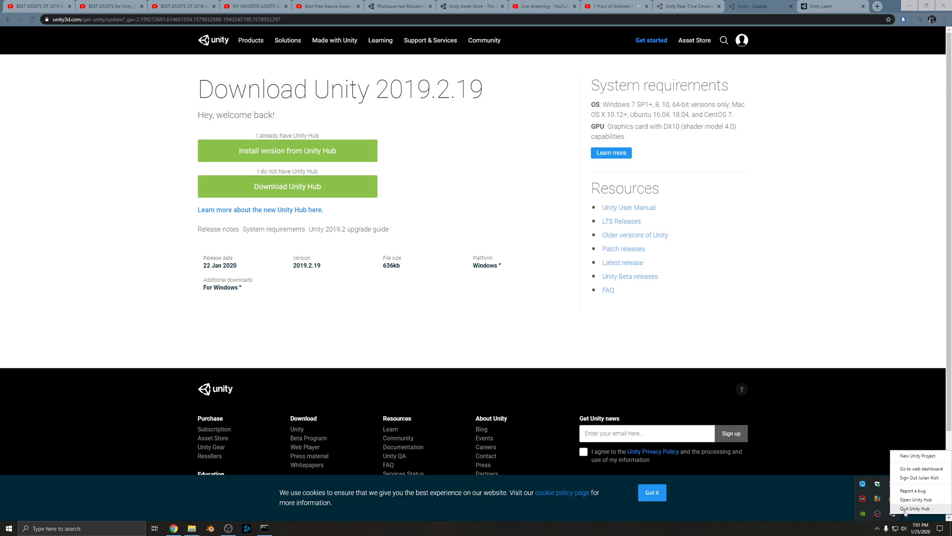
click(916, 499)
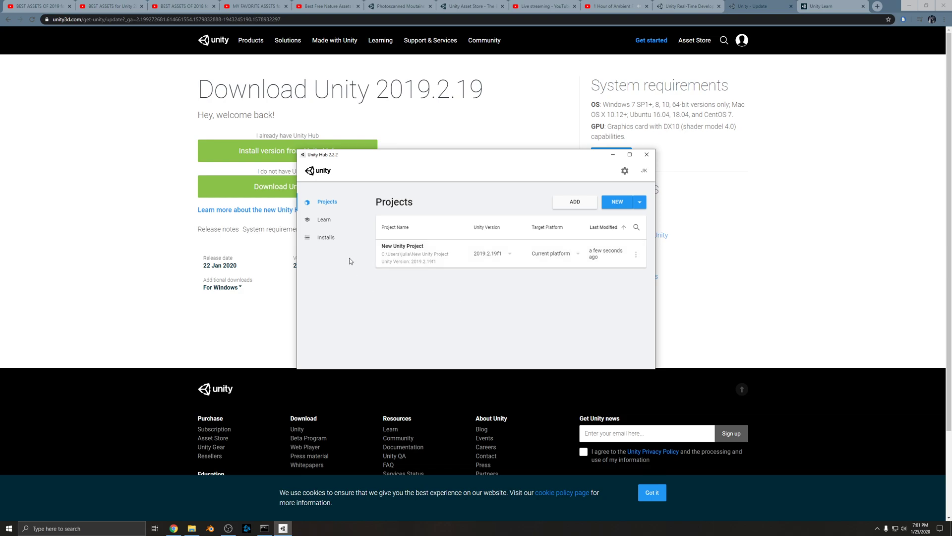
click(320, 237)
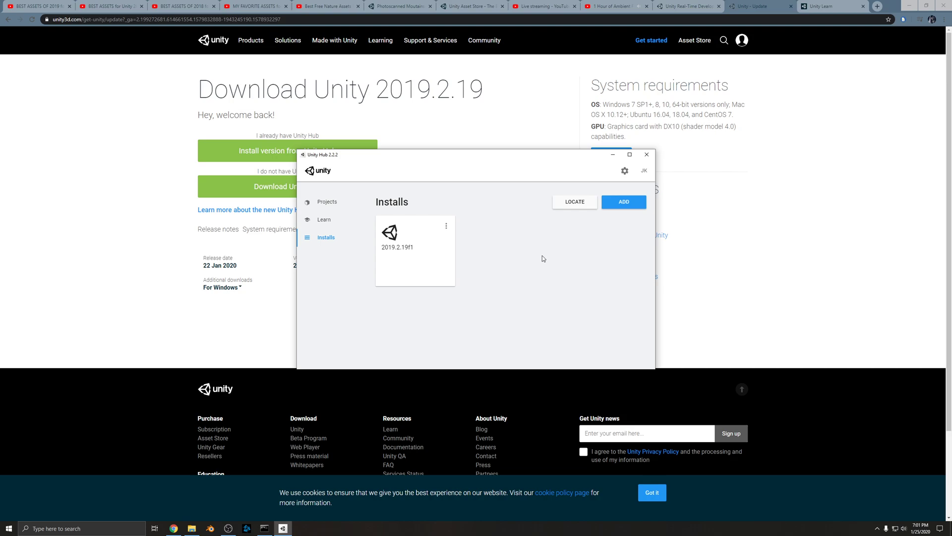
click(192, 528)
View the Properties of the Windows (C:) drive, then close them
click(39, 253)
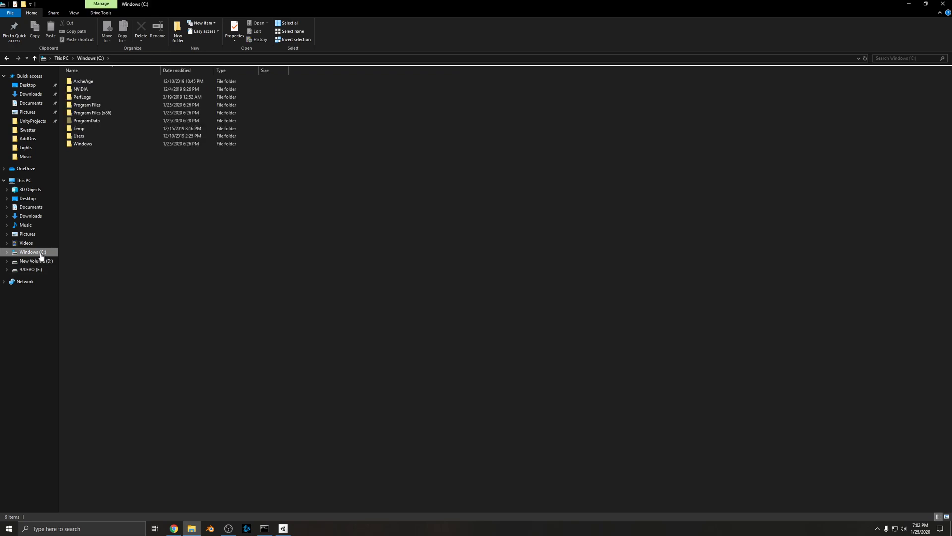
right_click(40, 254)
click(74, 397)
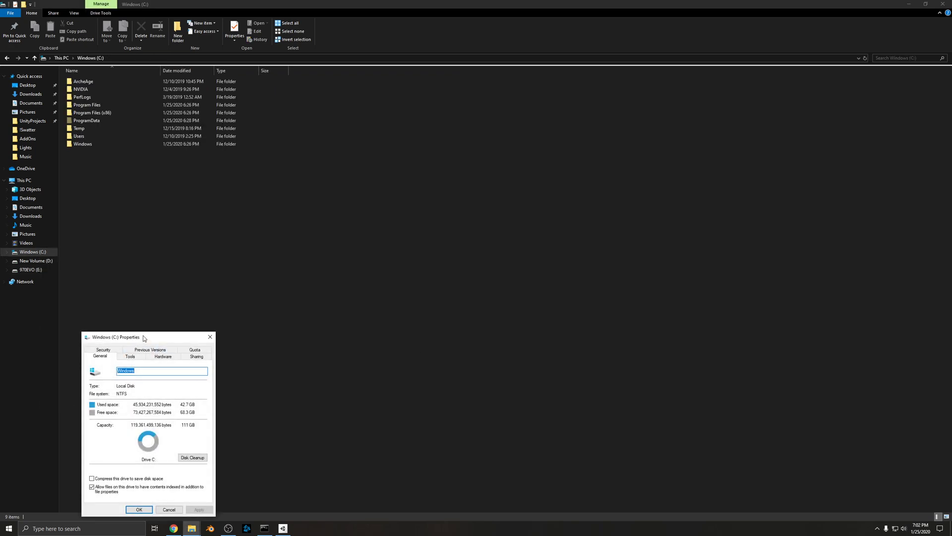
drag(144, 337, 325, 230)
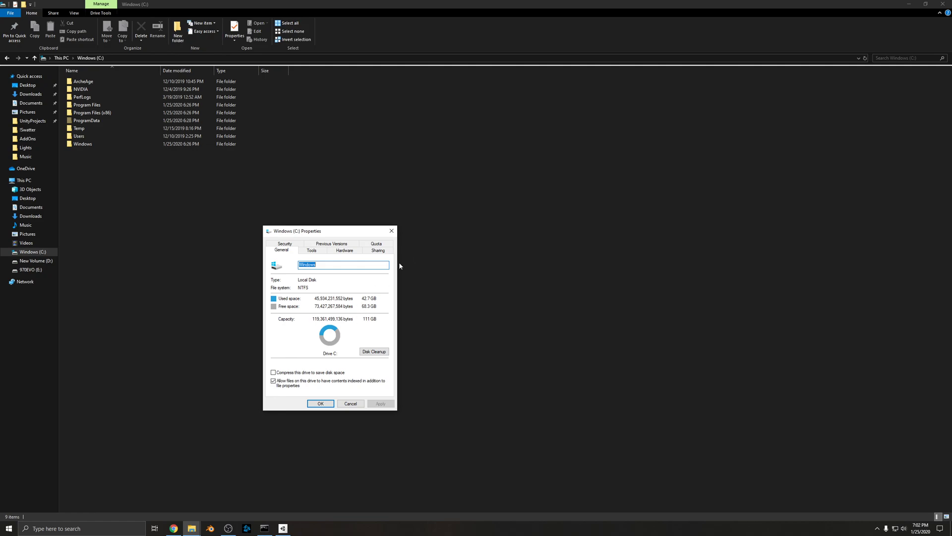
click(391, 231)
Browse into Users, the user's profile folder, AppData and then Roaming on drive C
click(43, 257)
double_click(85, 136)
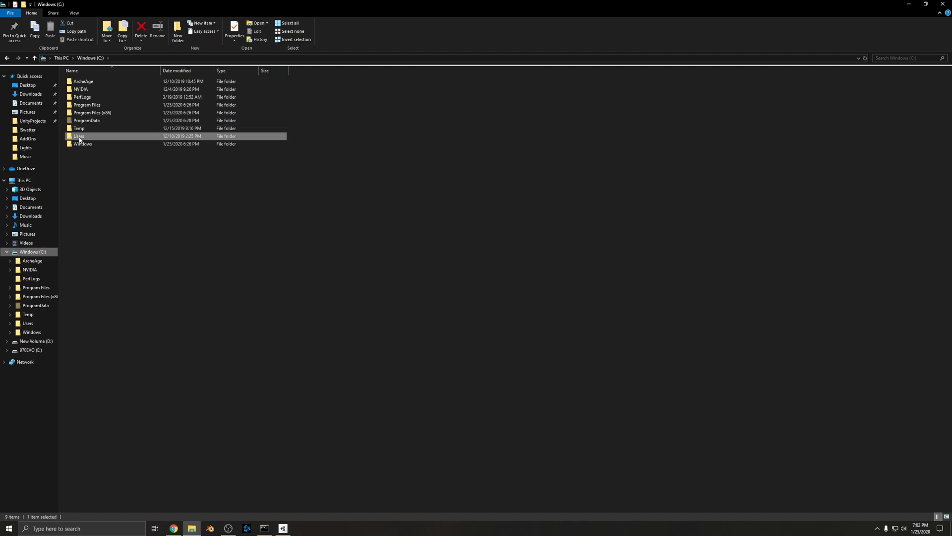
double_click(78, 89)
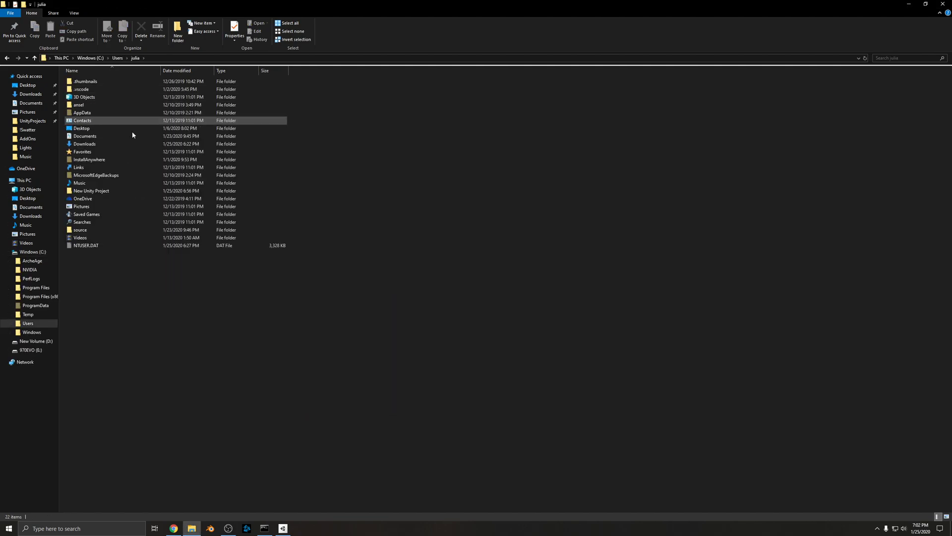
double_click(119, 113)
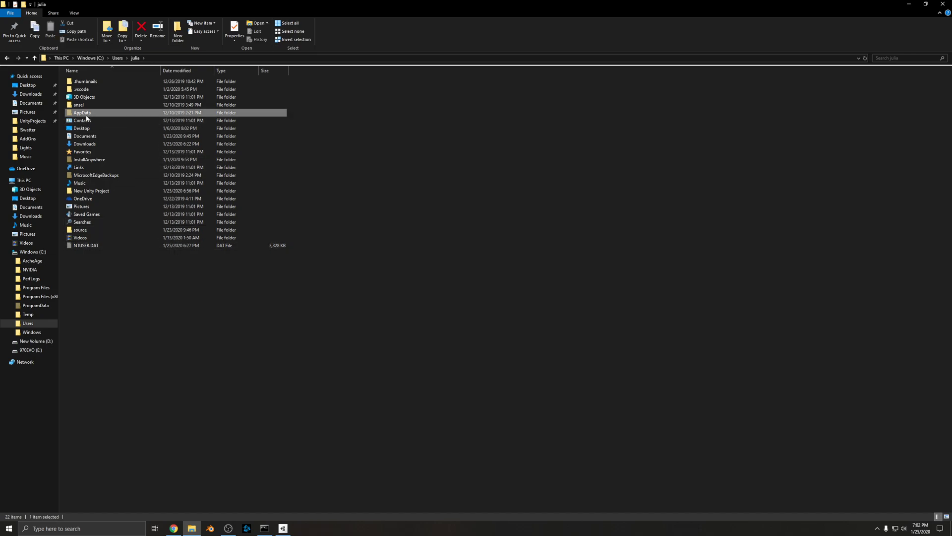
double_click(81, 97)
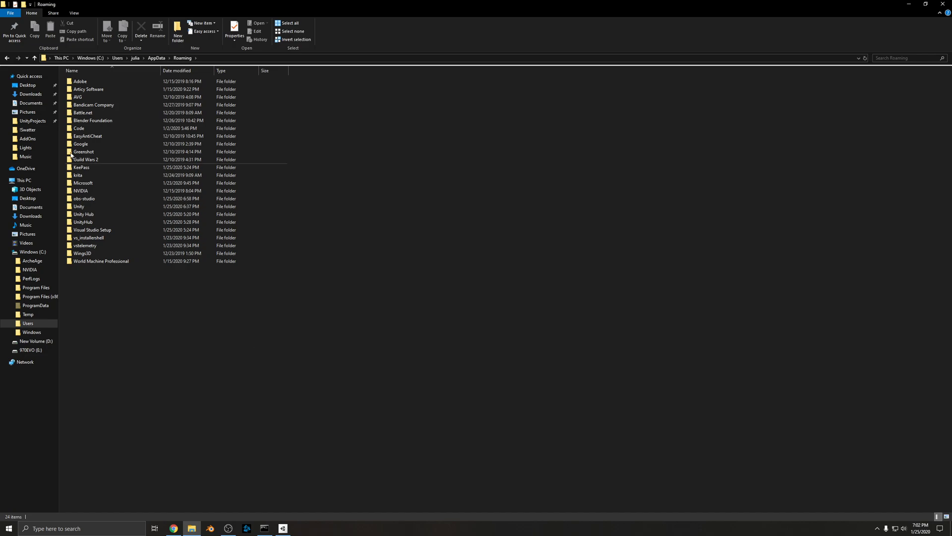
click(284, 528)
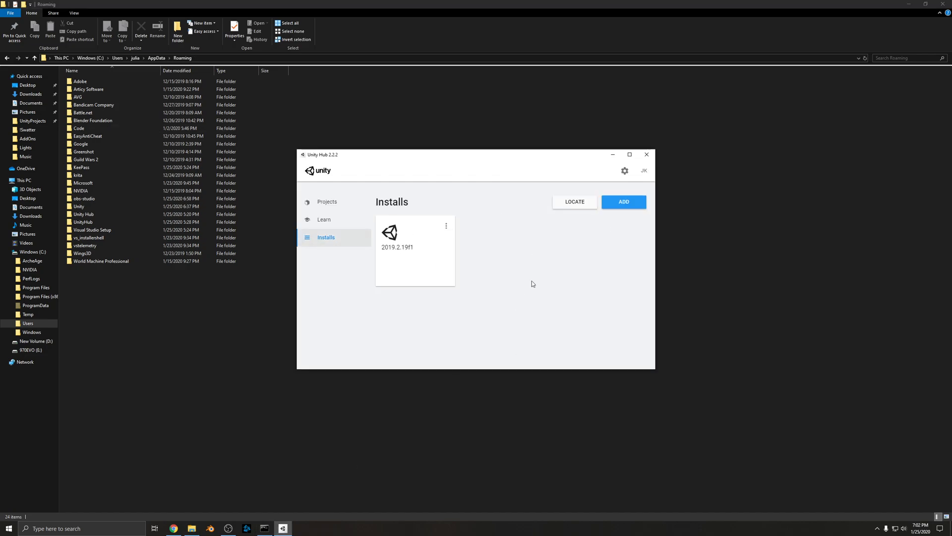
In Preferences, point the Unity Editors Path to the Programs folder on 970EVO (E:)
click(624, 171)
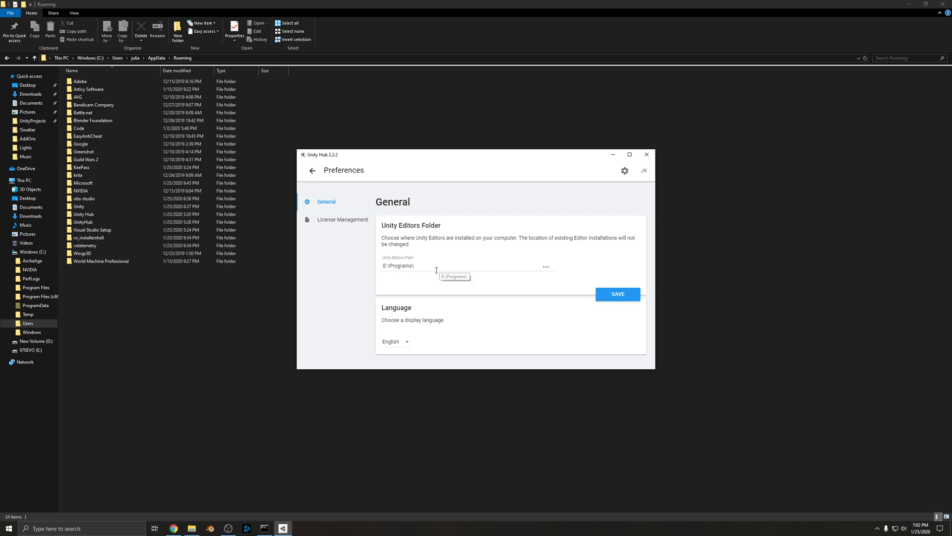
click(546, 267)
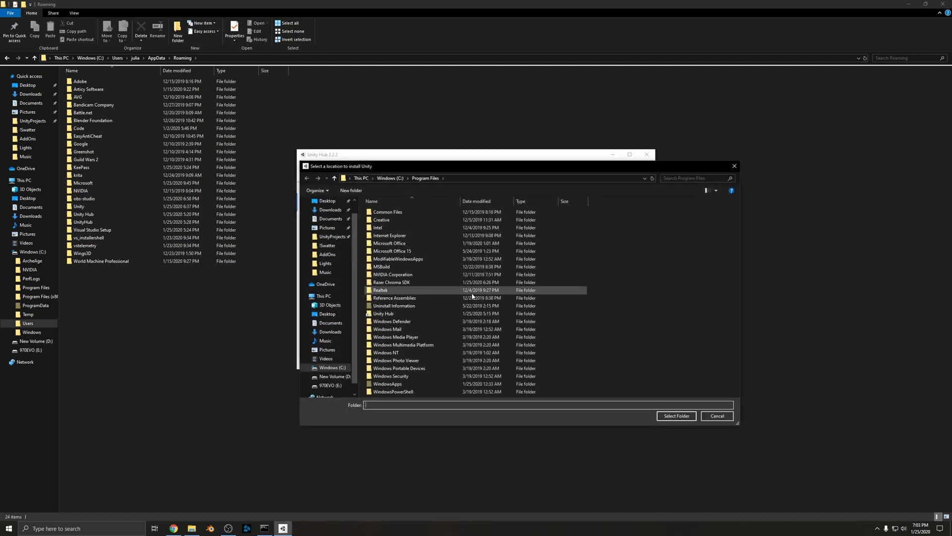
scroll(347, 376, down, 1)
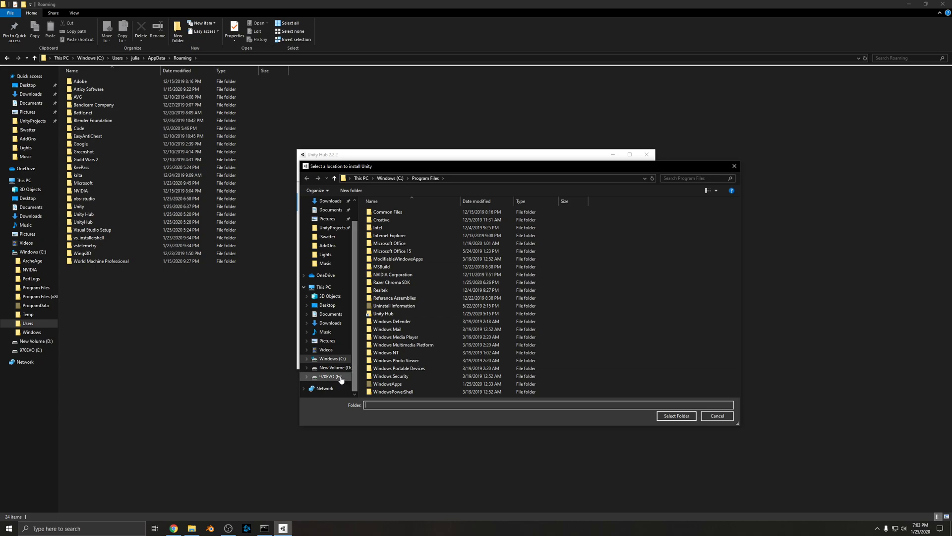
click(347, 376)
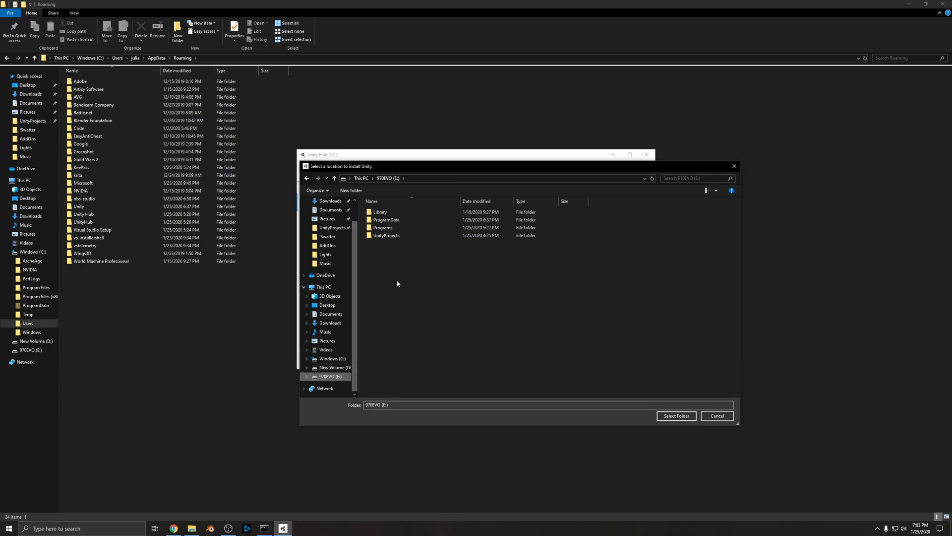
double_click(387, 228)
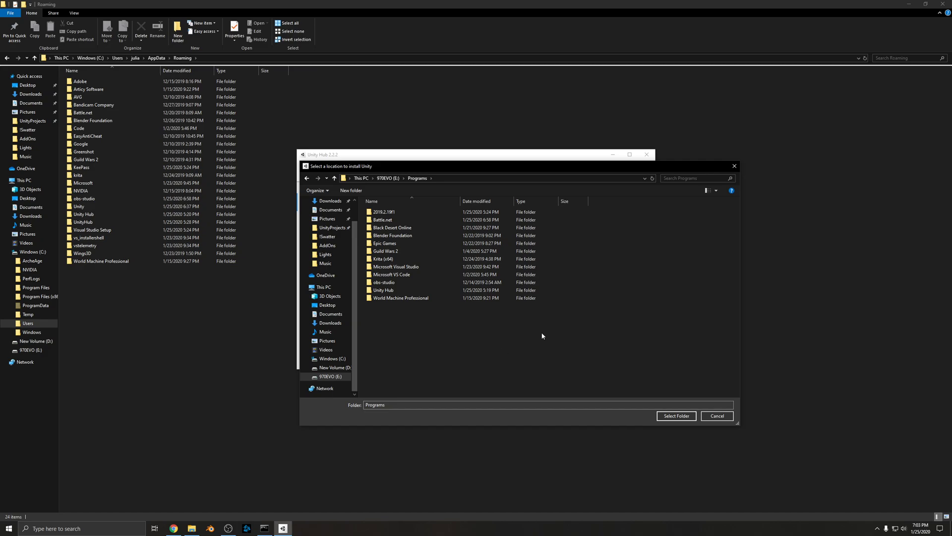
click(676, 415)
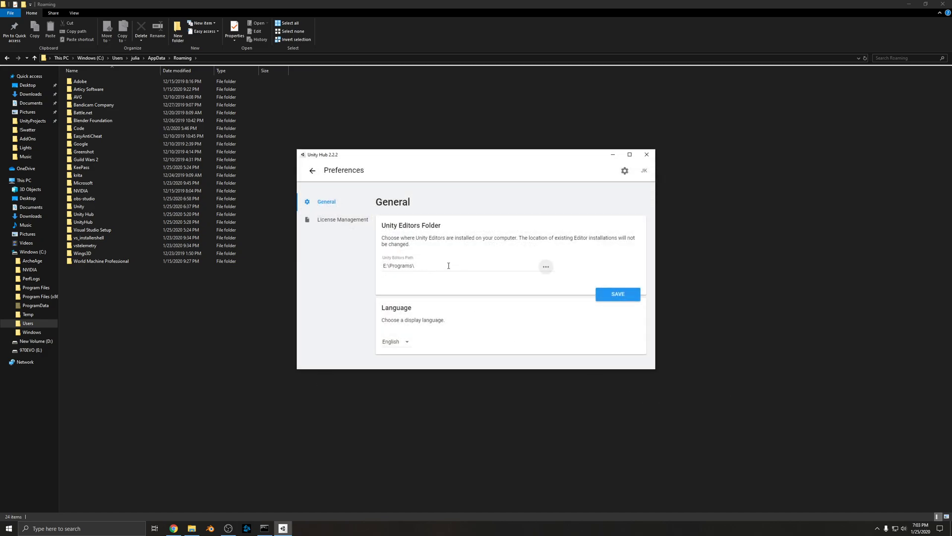
Save the E:\Programs\ editors path, restart Unity Hub from the tray, and confirm it in Preferences
click(617, 296)
click(647, 154)
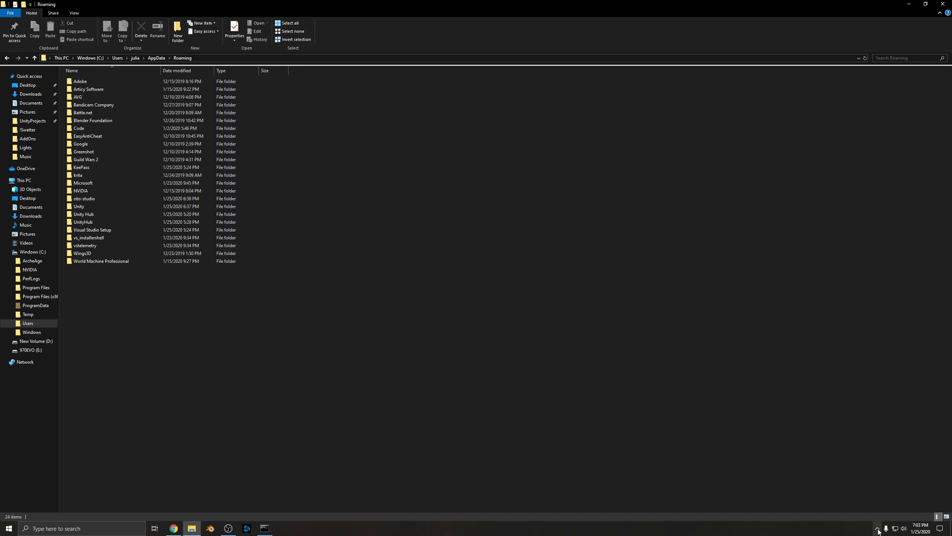
click(878, 529)
right_click(893, 513)
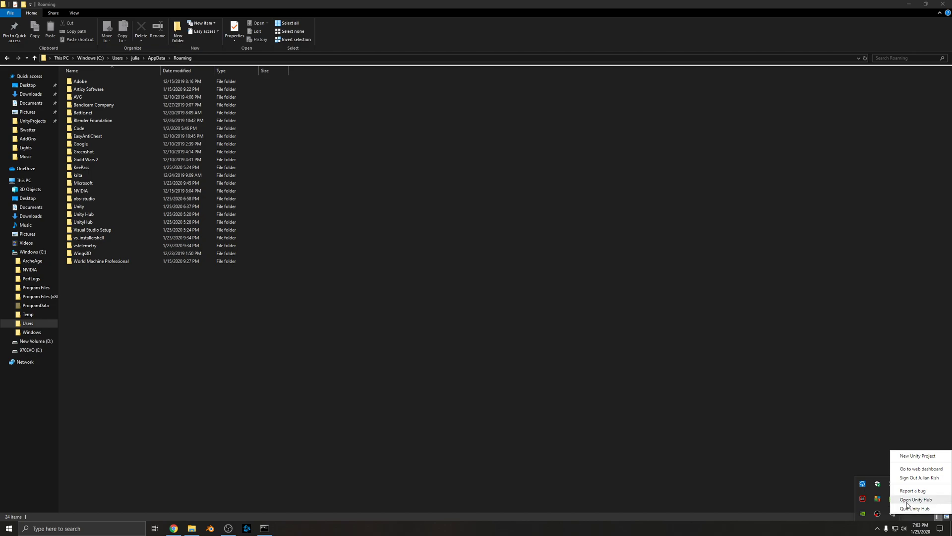
click(907, 499)
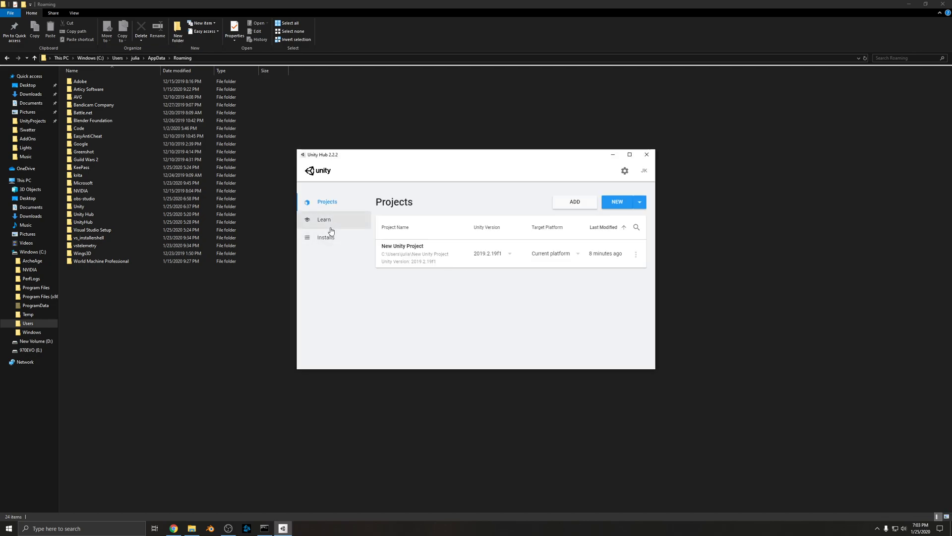
click(625, 171)
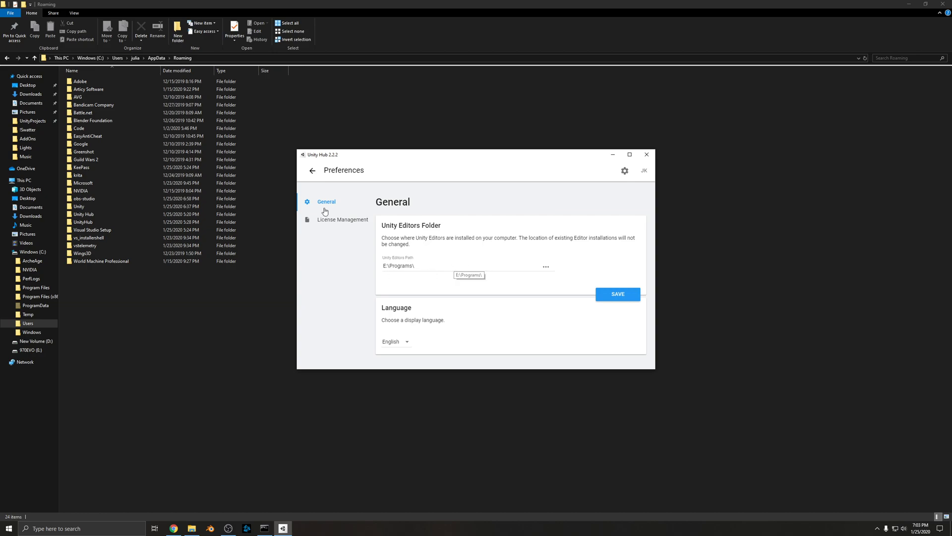
Return to Installs, showing only 2019.2.19f1, and cancel the Add Unity Version dialog
click(312, 170)
click(326, 237)
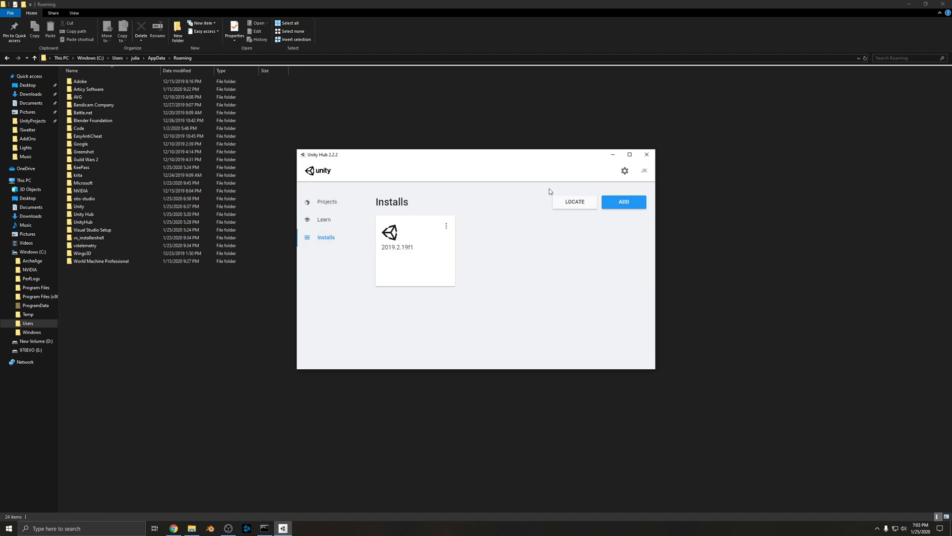
click(624, 202)
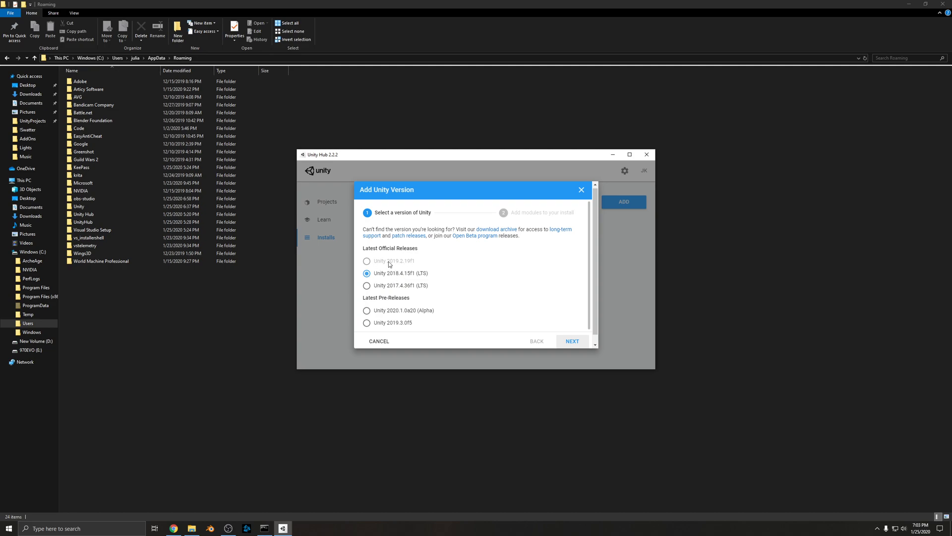
click(607, 235)
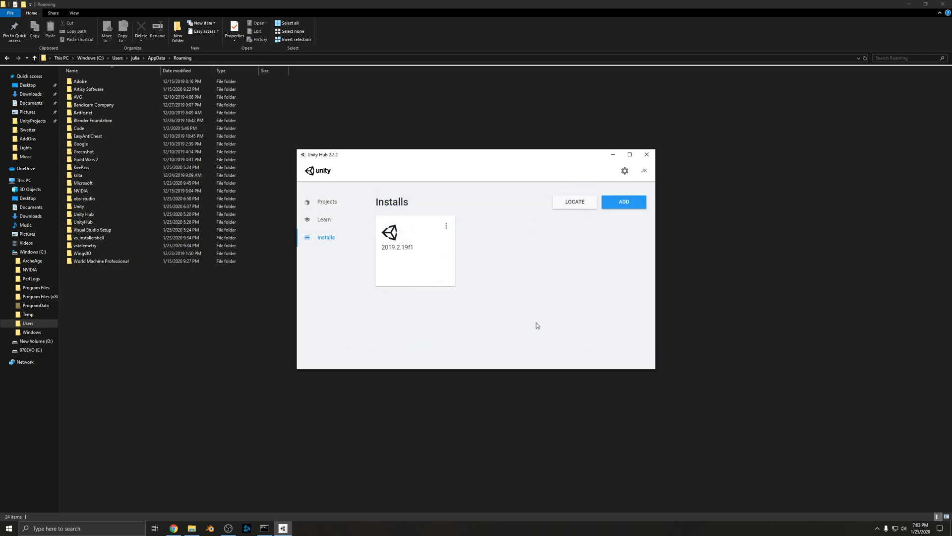
Open drive 970EVO (E:) and review its Properties before closing them
click(32, 351)
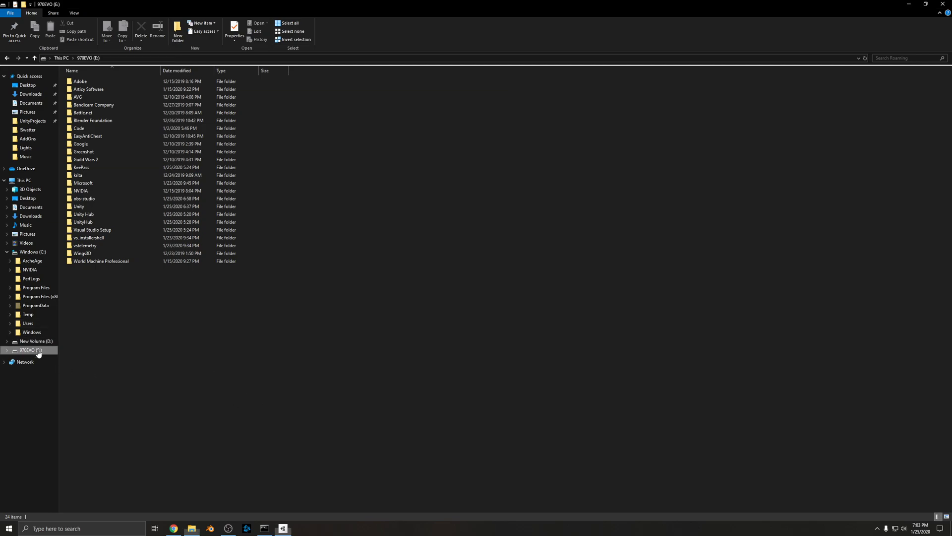
right_click(44, 350)
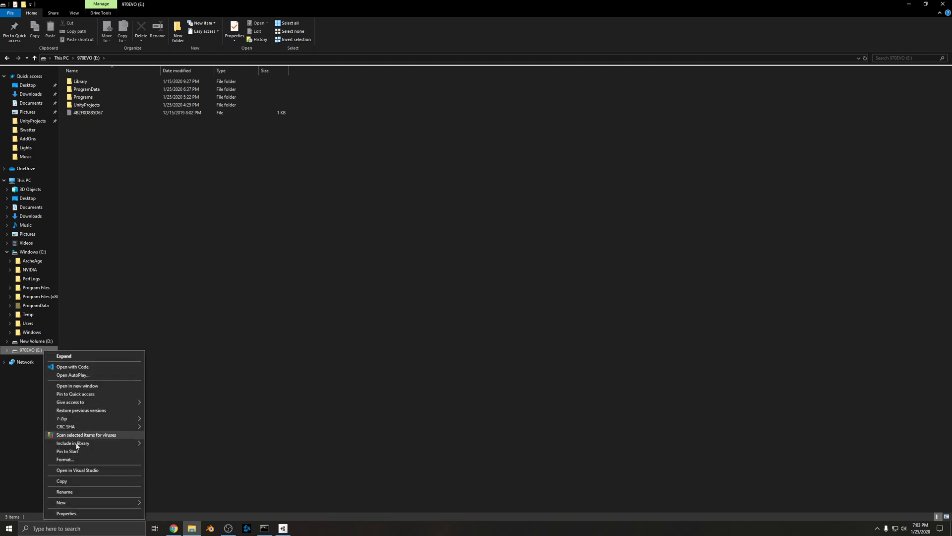
click(82, 514)
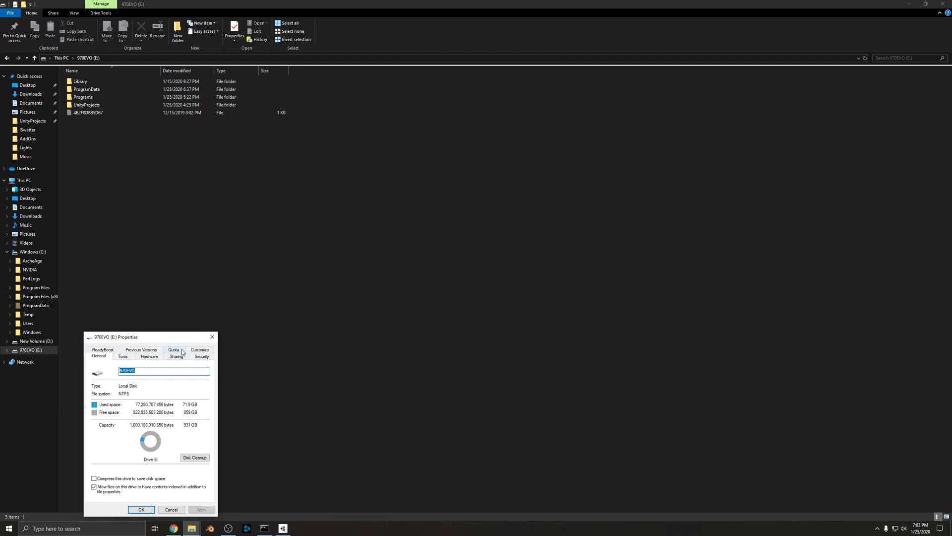
click(211, 337)
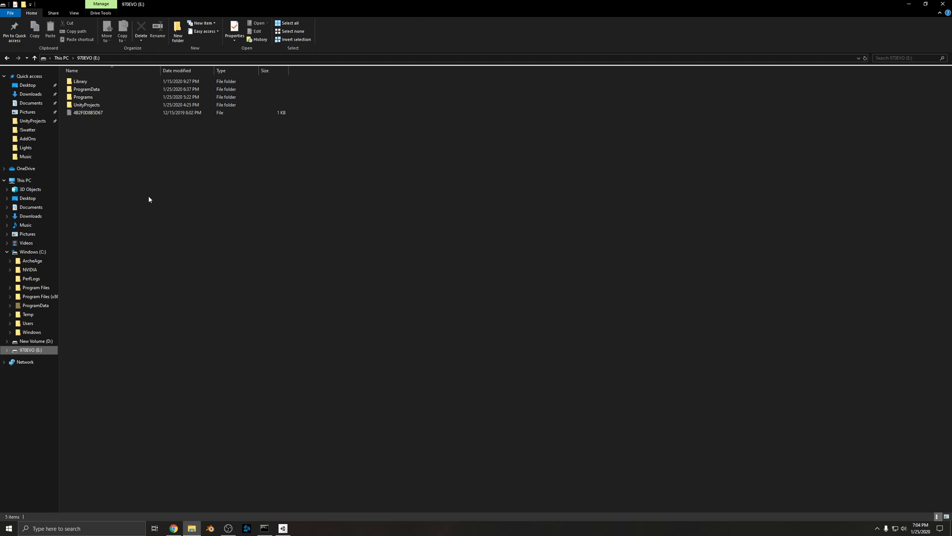
Open E:\Programs and select the 2019.2.19f1 editor folder
click(90, 98)
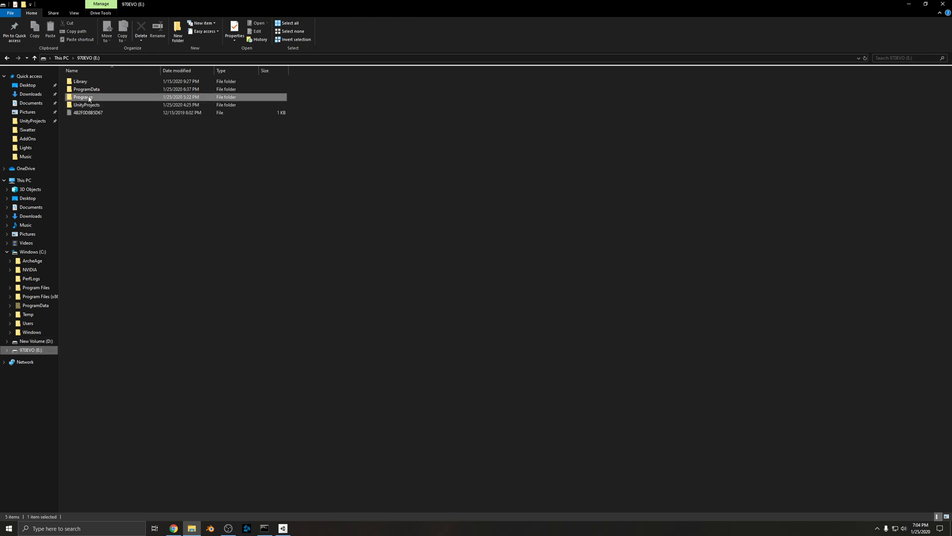
double_click(89, 98)
click(71, 86)
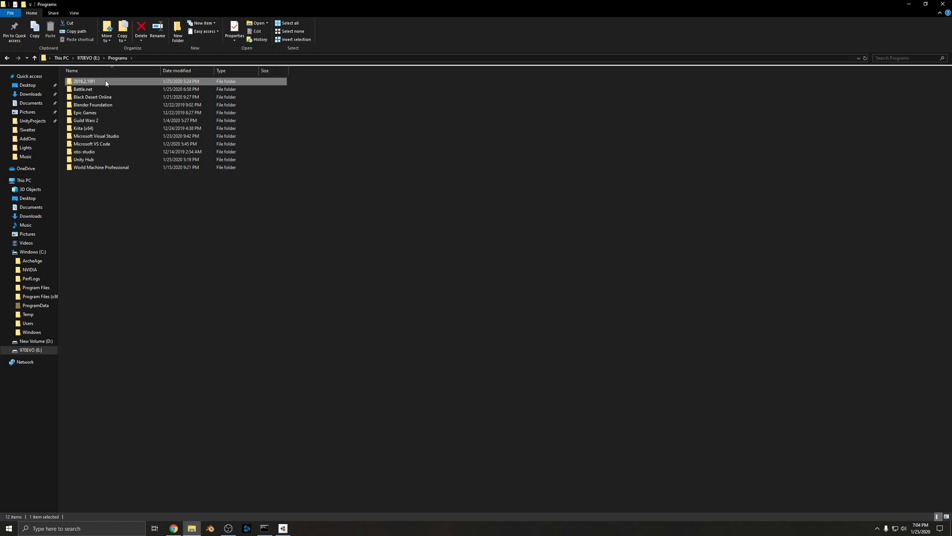
Recheck Installs in Unity Hub, cancel Add Unity Version, and close the Hub
click(283, 528)
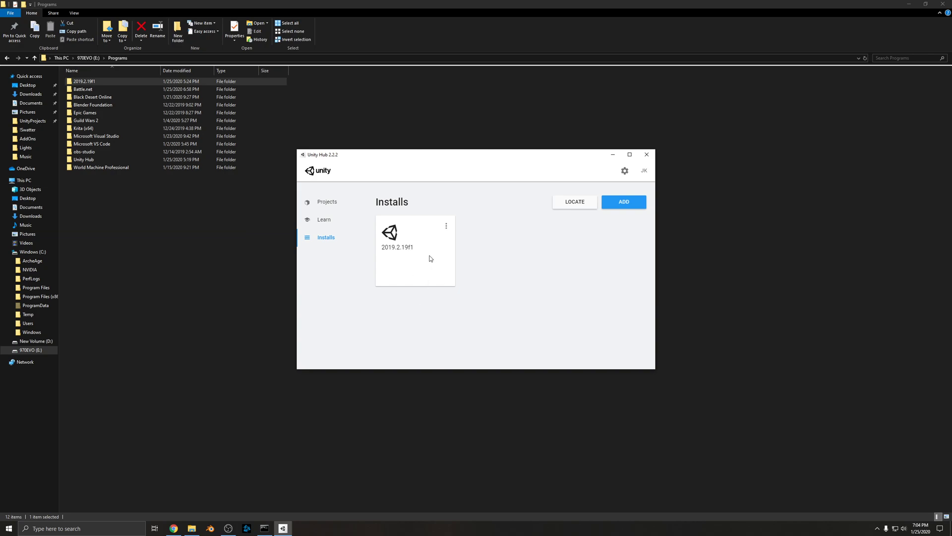
click(625, 202)
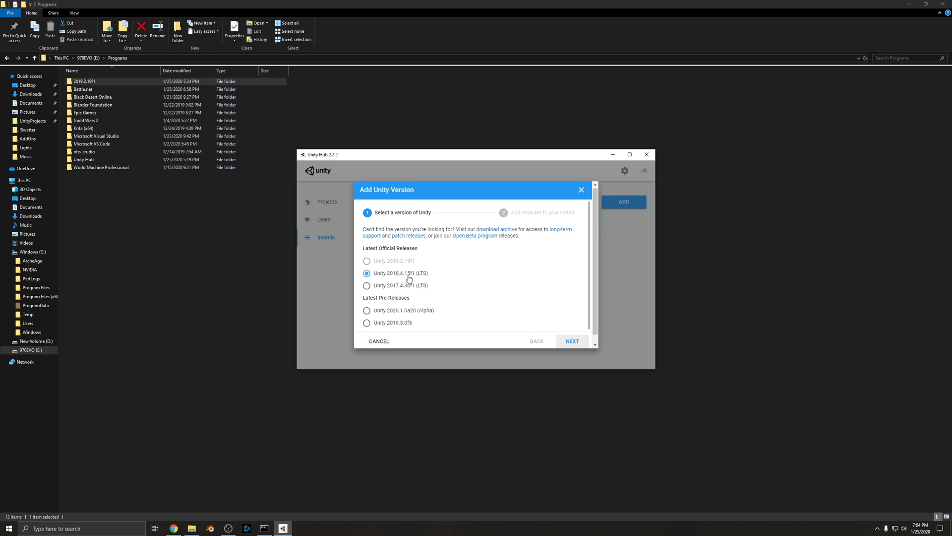
click(581, 190)
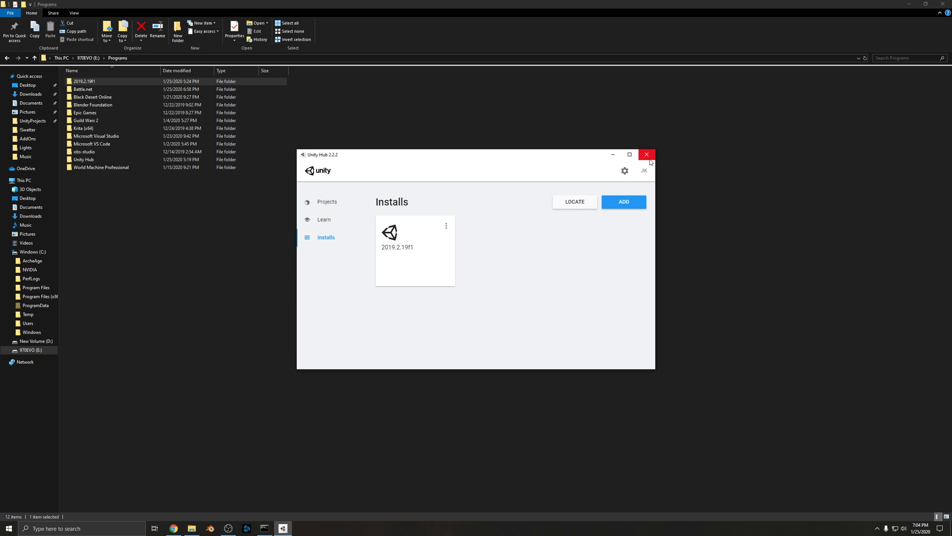
click(646, 155)
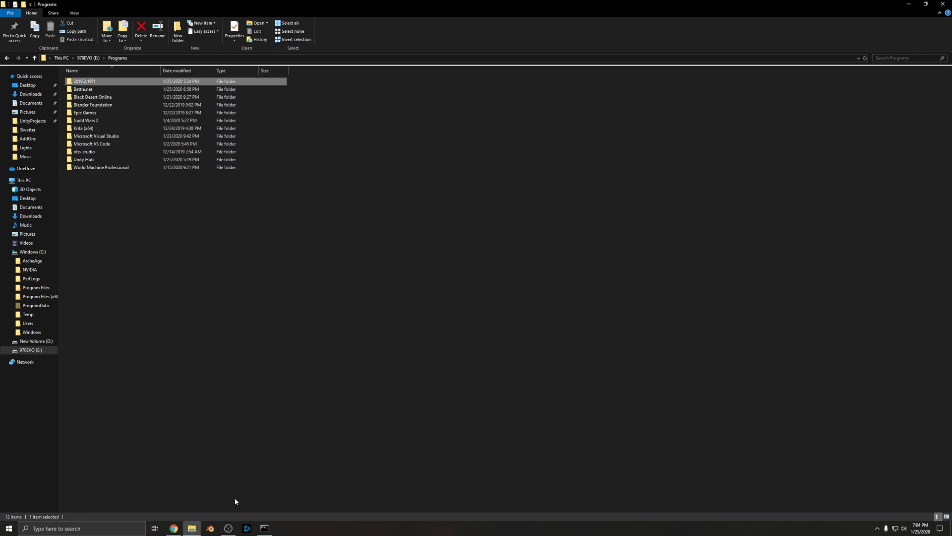
click(174, 528)
click(182, 5)
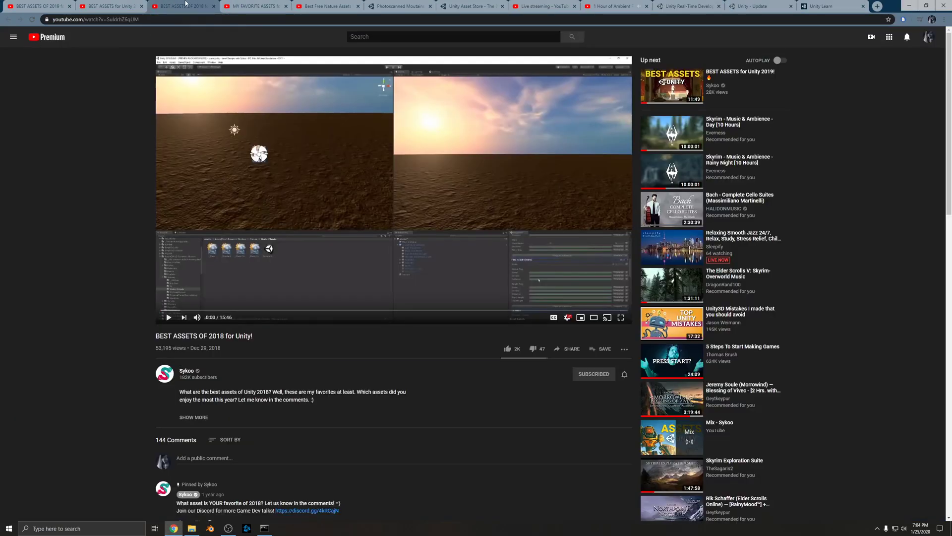
click(399, 6)
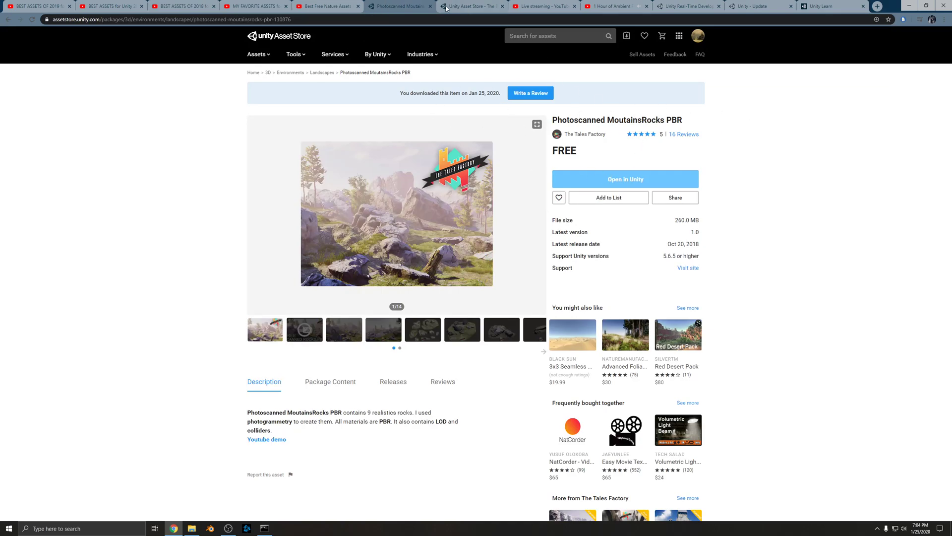
click(484, 7)
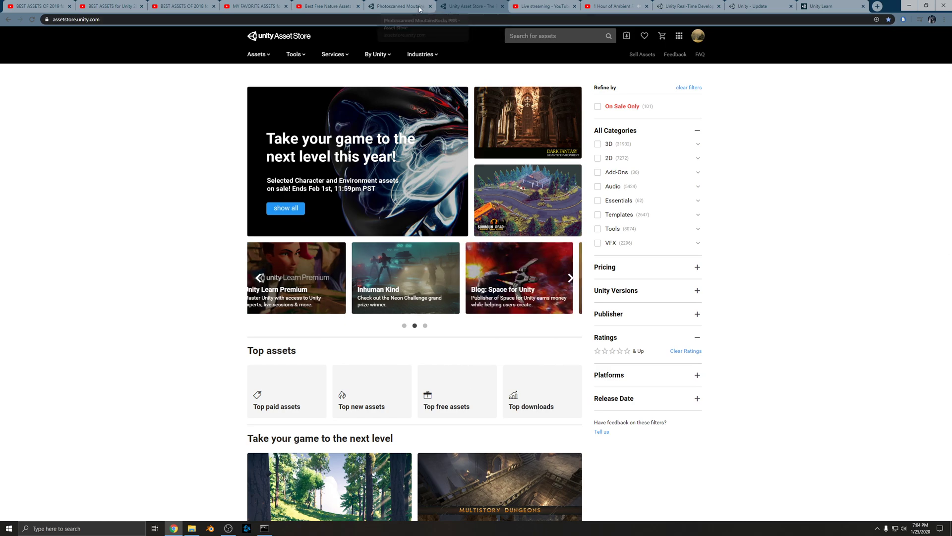
key(ctrl+shift+Tab)
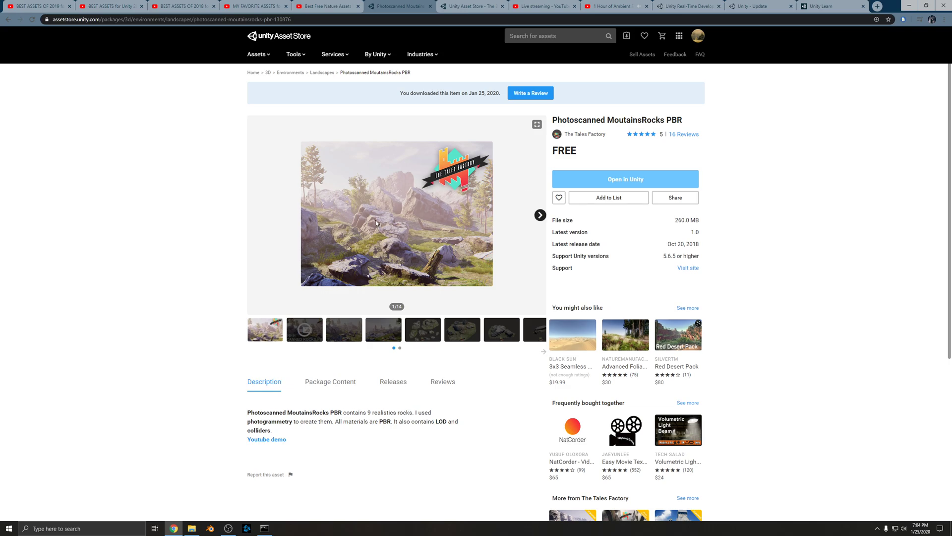
click(195, 529)
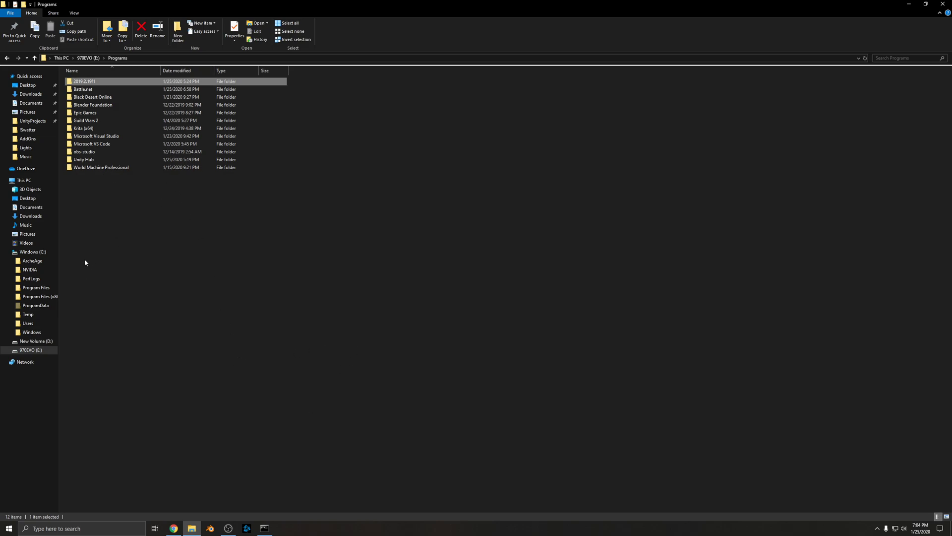
Navigate drive C through Users and the user's profile into AppData\Roaming
click(35, 252)
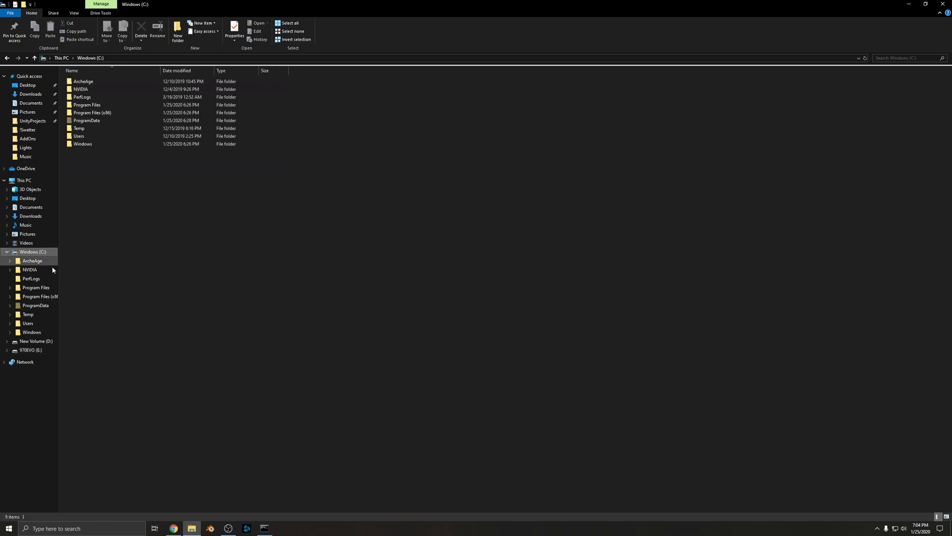
click(35, 324)
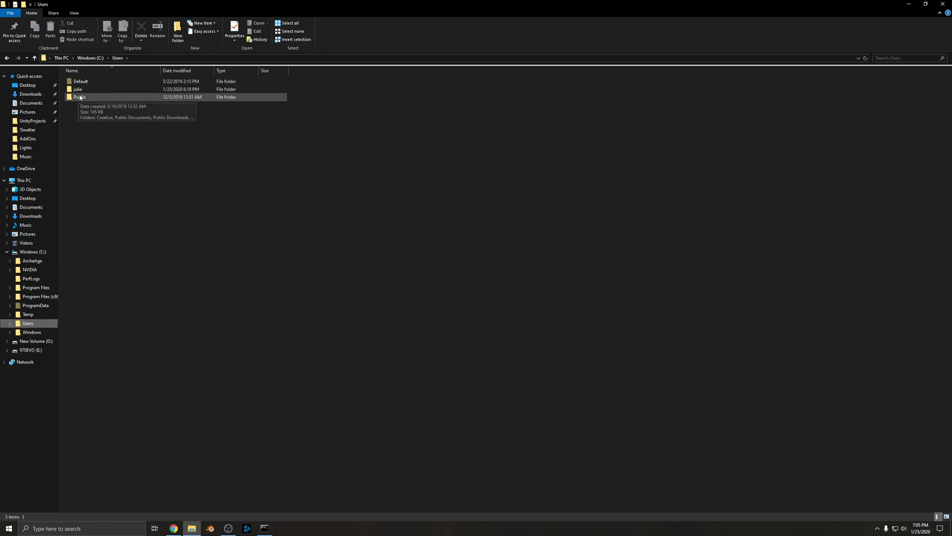
click(79, 92)
double_click(80, 91)
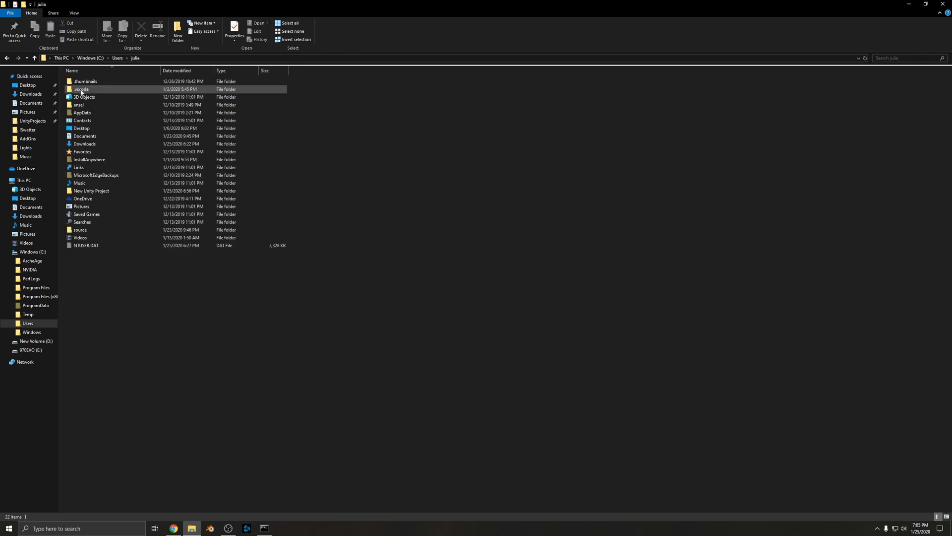
click(89, 114)
double_click(90, 114)
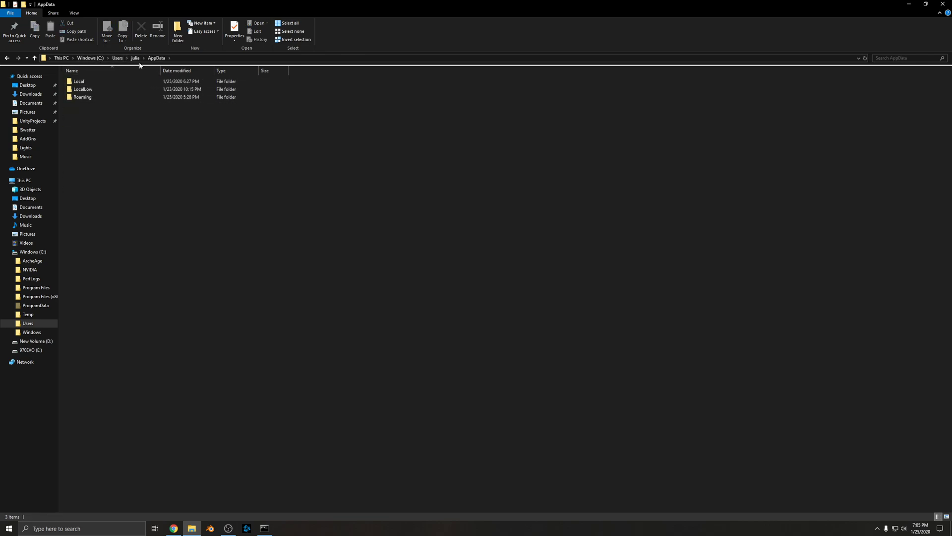
click(136, 58)
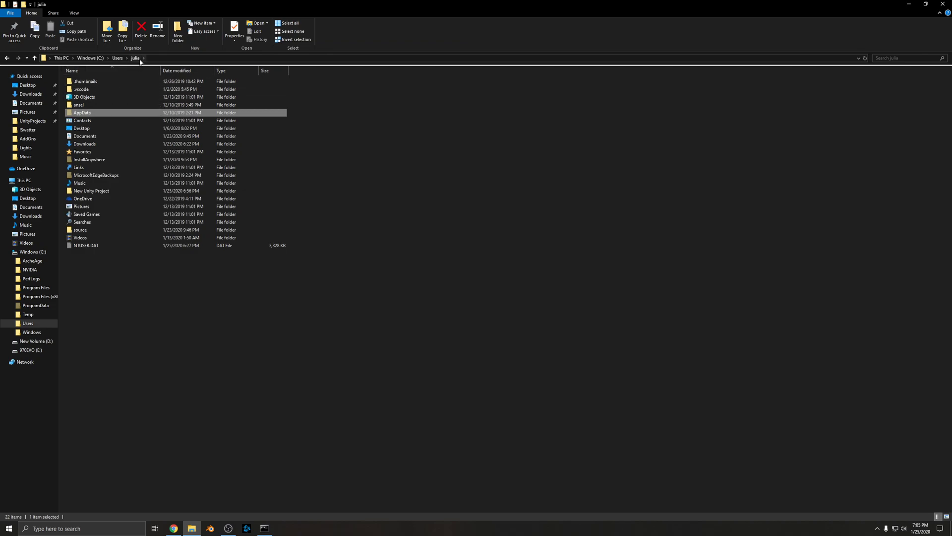
double_click(80, 115)
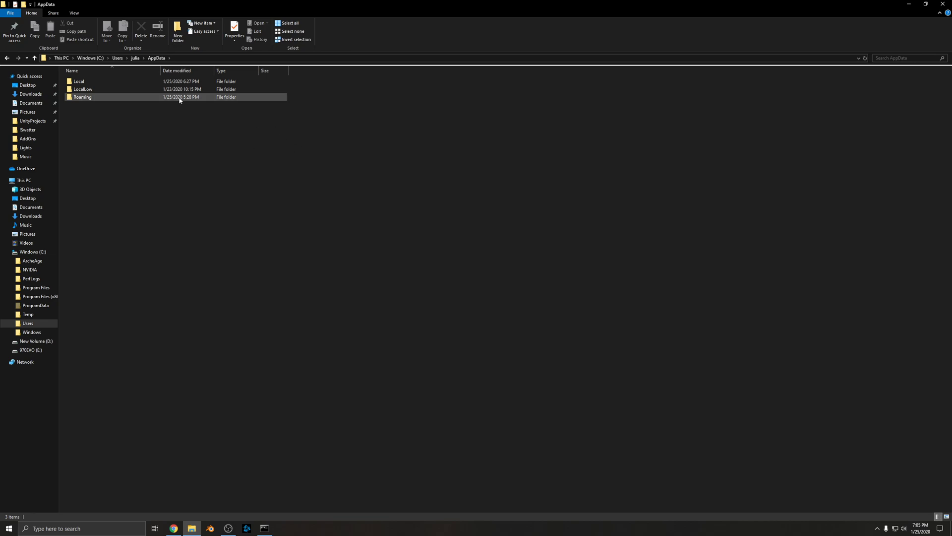
double_click(82, 97)
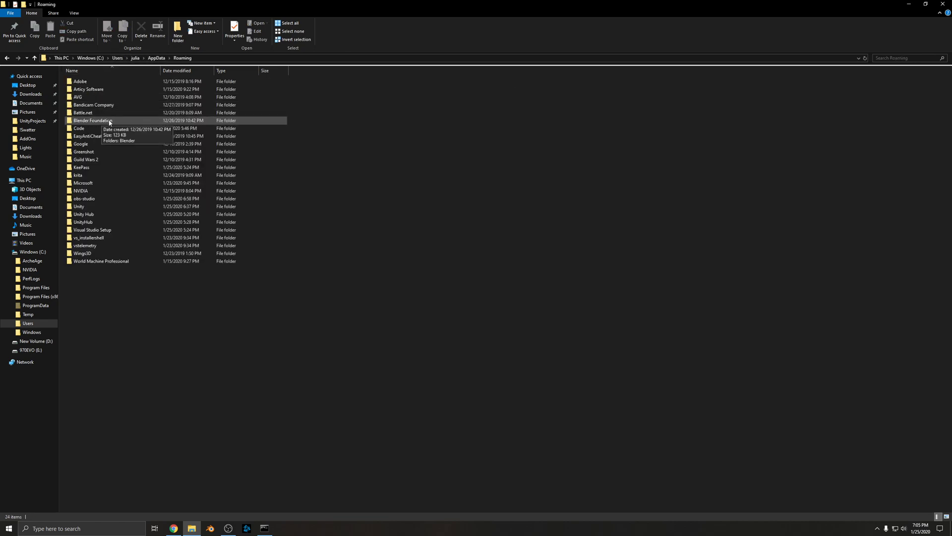
Open Roaming\Unity and view Asset Store-5.x shortcut properties, targeting E:\ProgramData\Unity\Asset Store-5.x
double_click(80, 206)
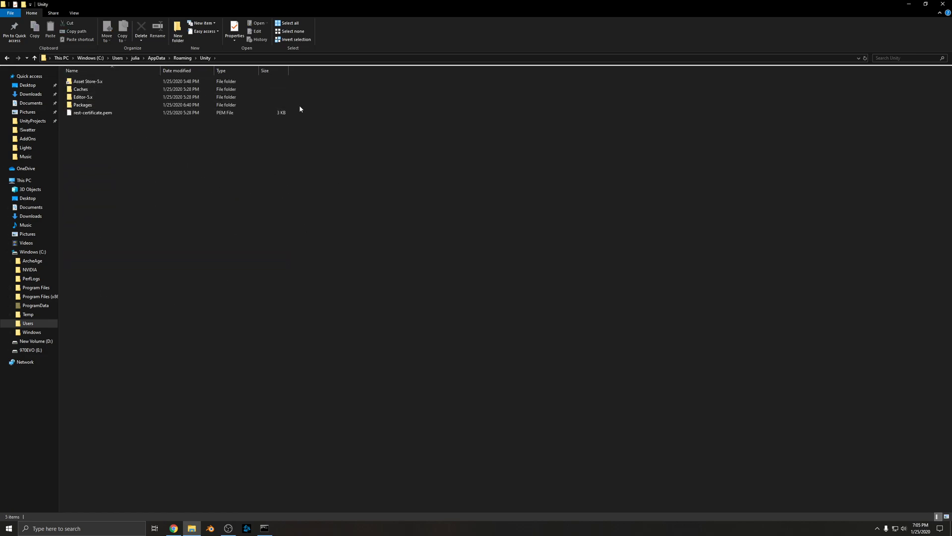
right_click(93, 83)
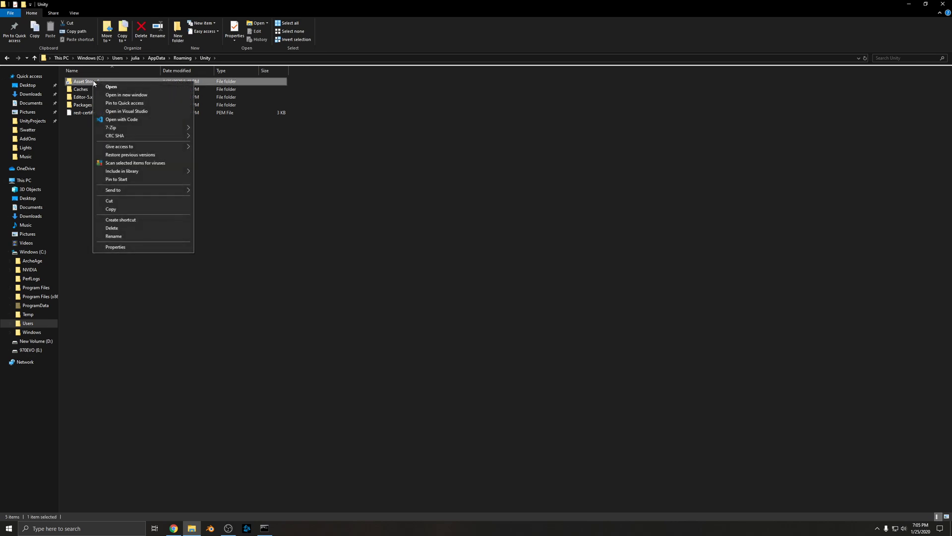
click(137, 246)
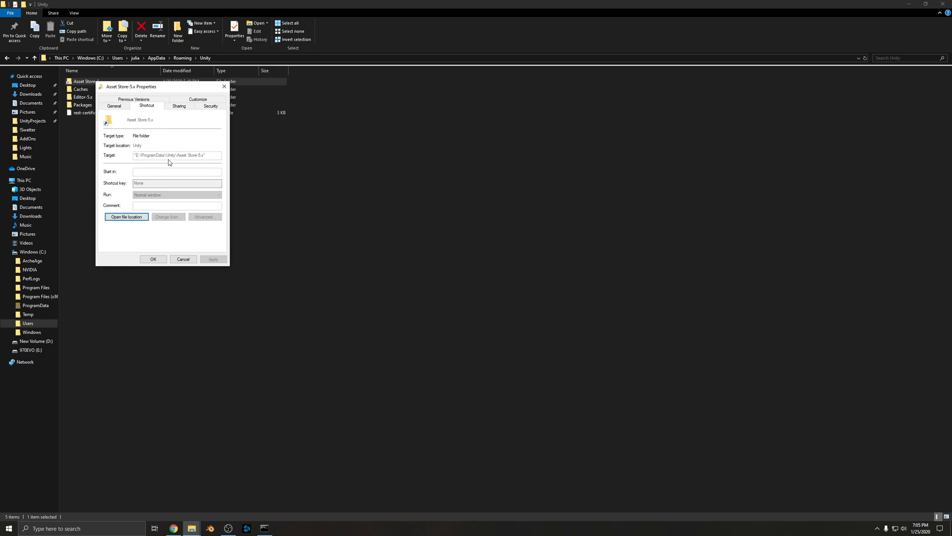